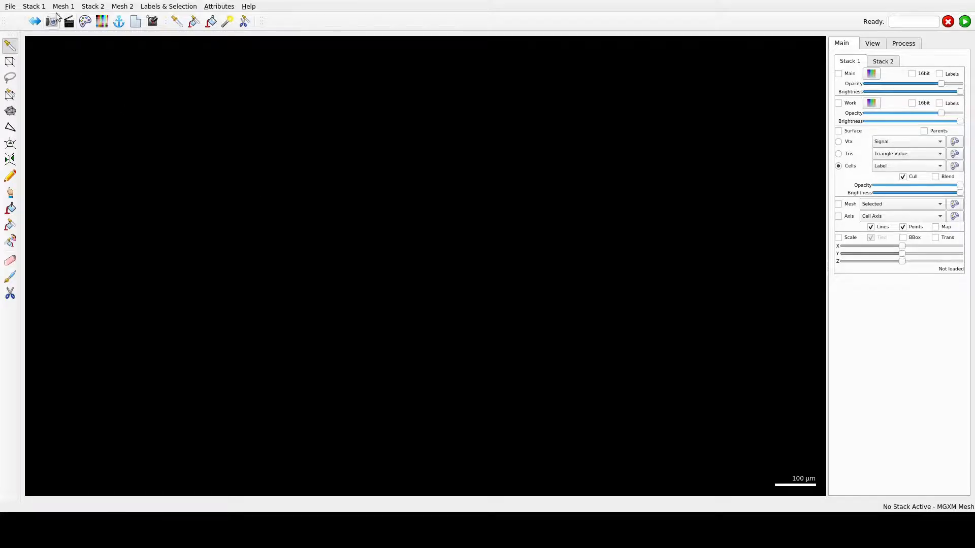
Open the view file T4-T5-corrected.mgxv from Desktop/Kierzkowski_2019 Arabidopsis leaf/WT-Col-Add2/meshes.
left_click(10, 7)
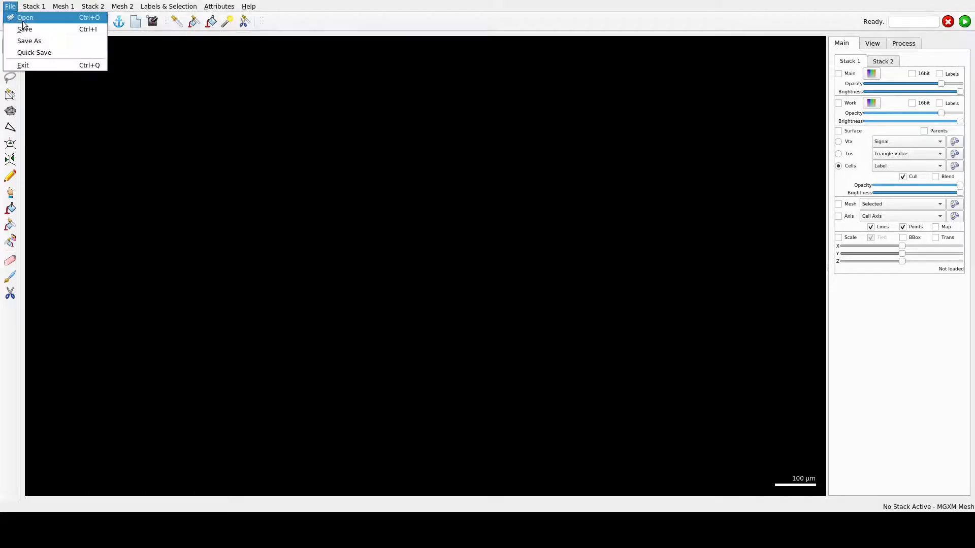
left_click(16, 20)
left_click(292, 106)
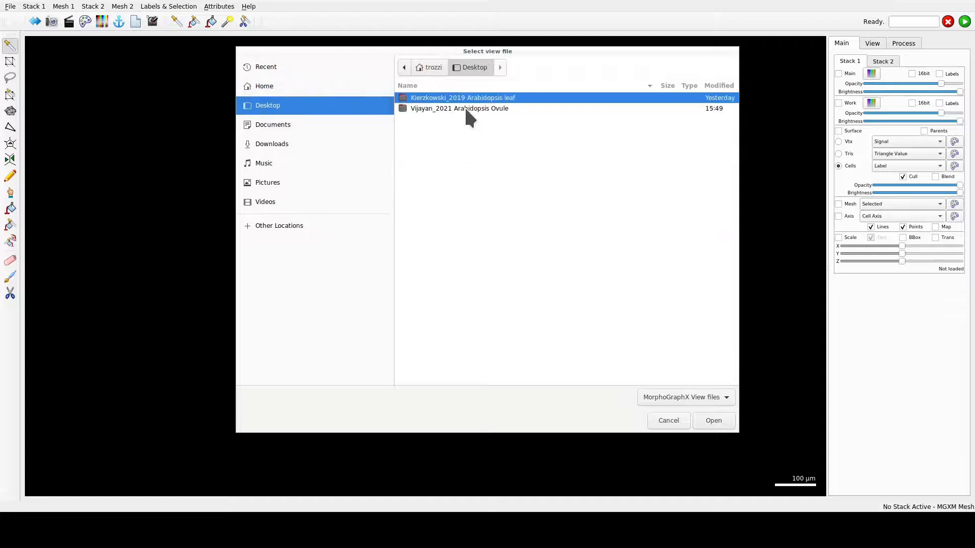
double_click(447, 98)
double_click(437, 96)
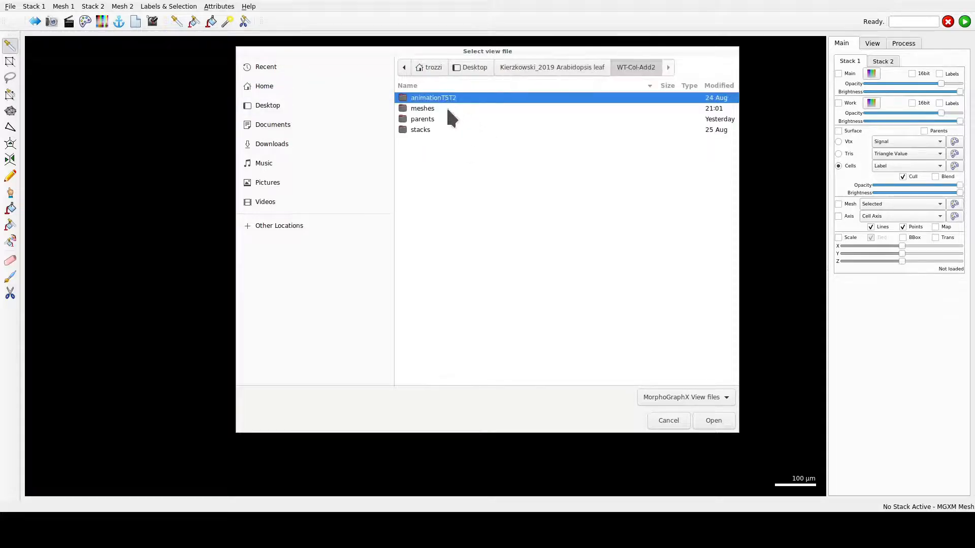
double_click(430, 107)
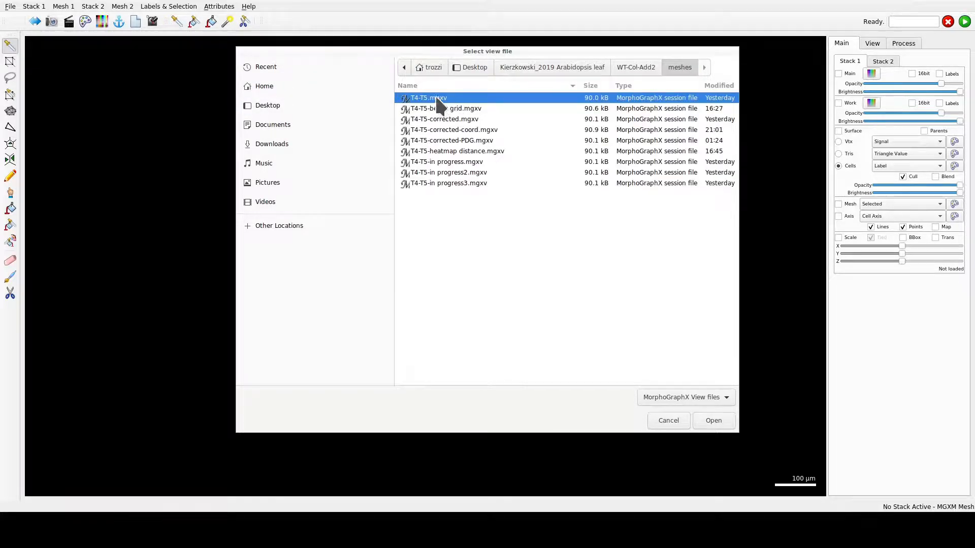
left_click(465, 119)
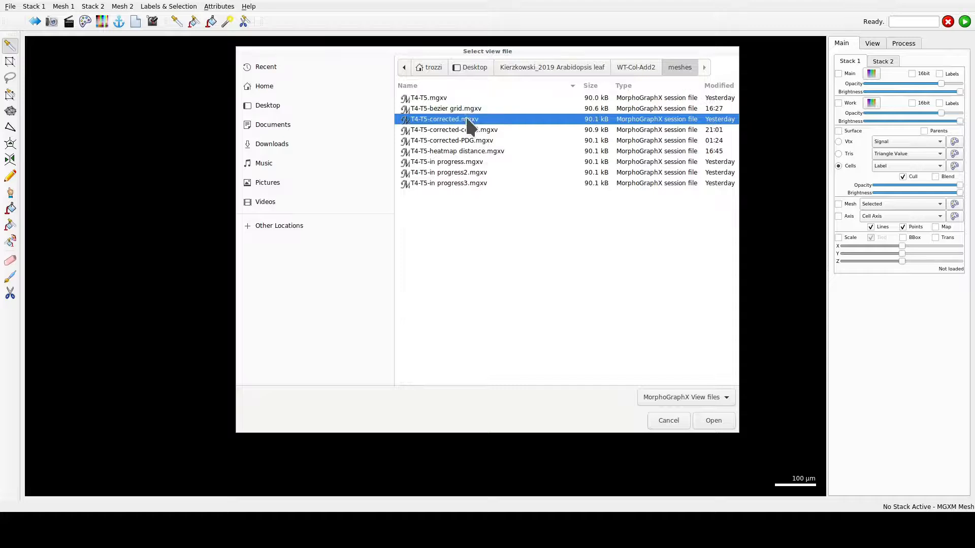
left_click(714, 422)
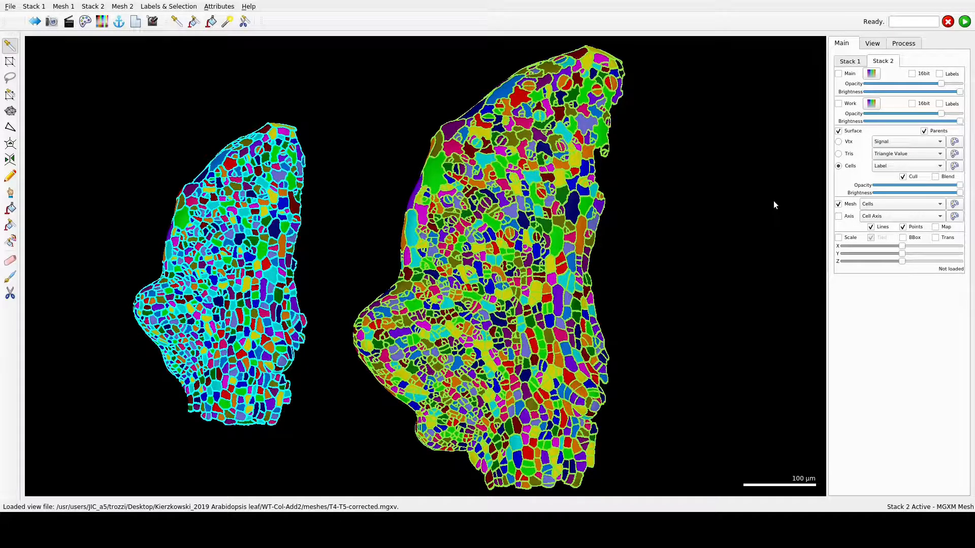
left_click(897, 167)
left_click(897, 168)
left_click(925, 131)
left_click(924, 131)
With Stack 1 active, run Create Deformation Cell Surface with direction active -> other and the projection set to Centers.
left_click(857, 63)
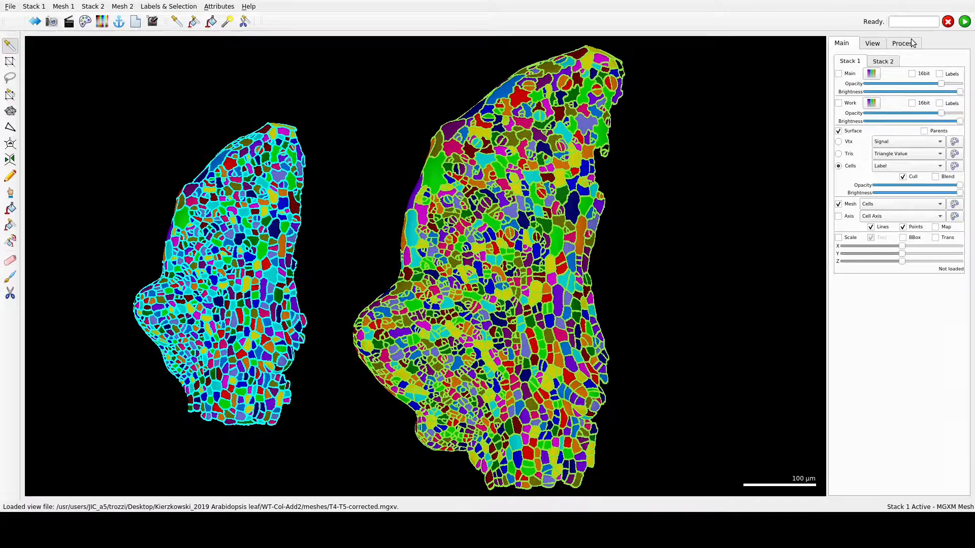
left_click(911, 44)
left_click(871, 63)
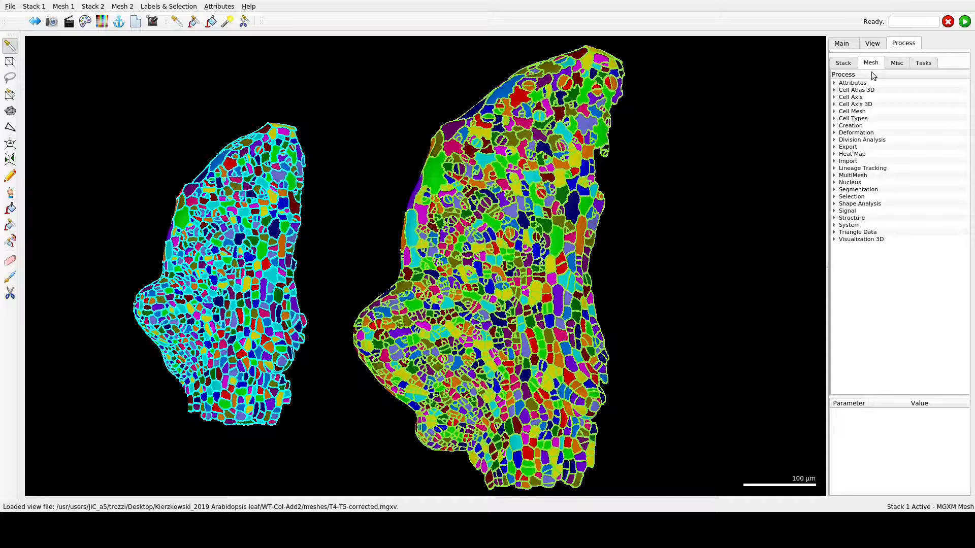
left_click(836, 133)
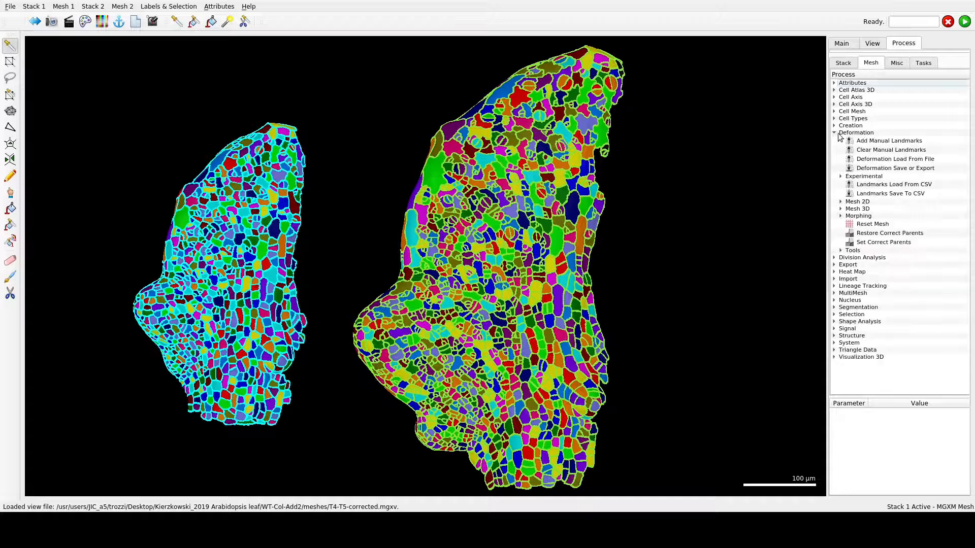
left_click(841, 202)
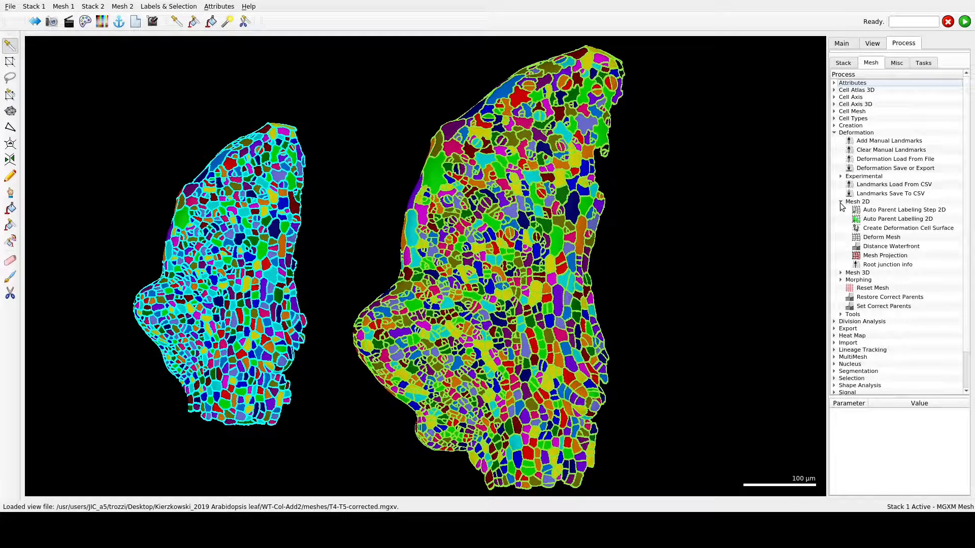
left_click(892, 229)
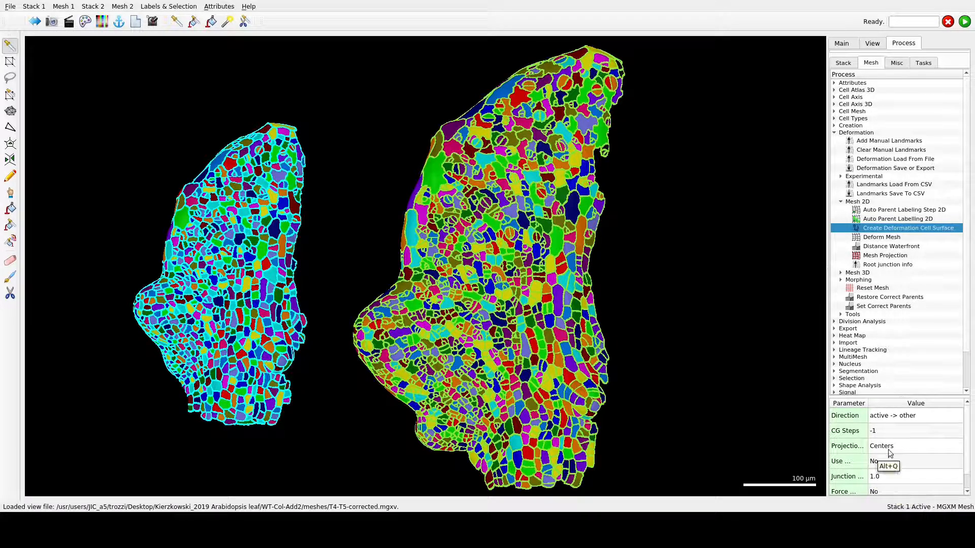
left_click(960, 447)
left_click(959, 447)
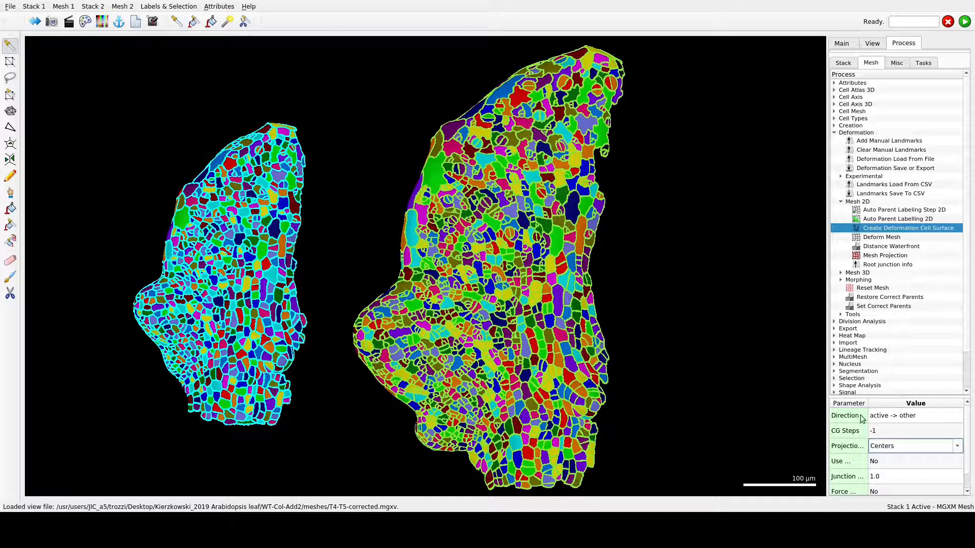
mouse_move(868, 403)
left_mouse_down()
mouse_move(931, 404)
mouse_move(874, 405)
left_mouse_up()
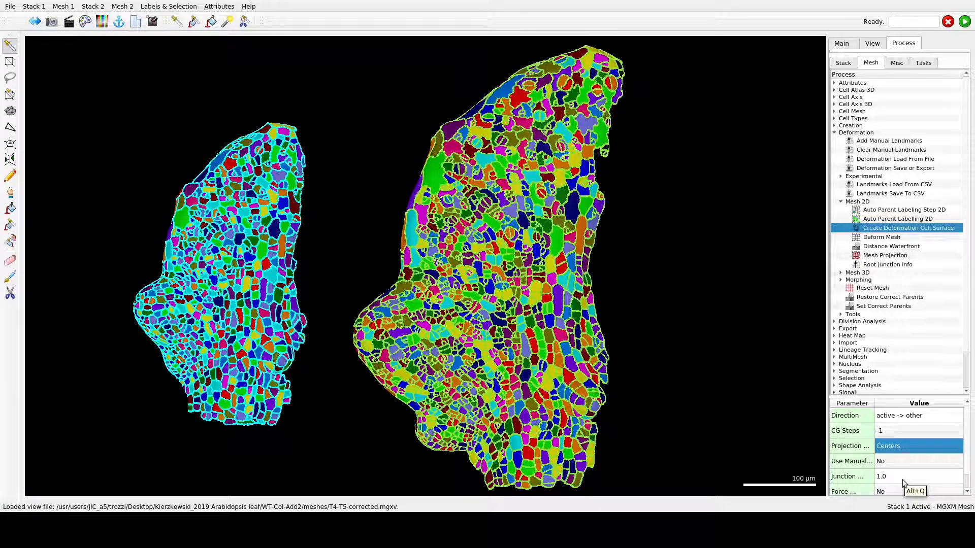
scroll(903, 481, "down", 1)
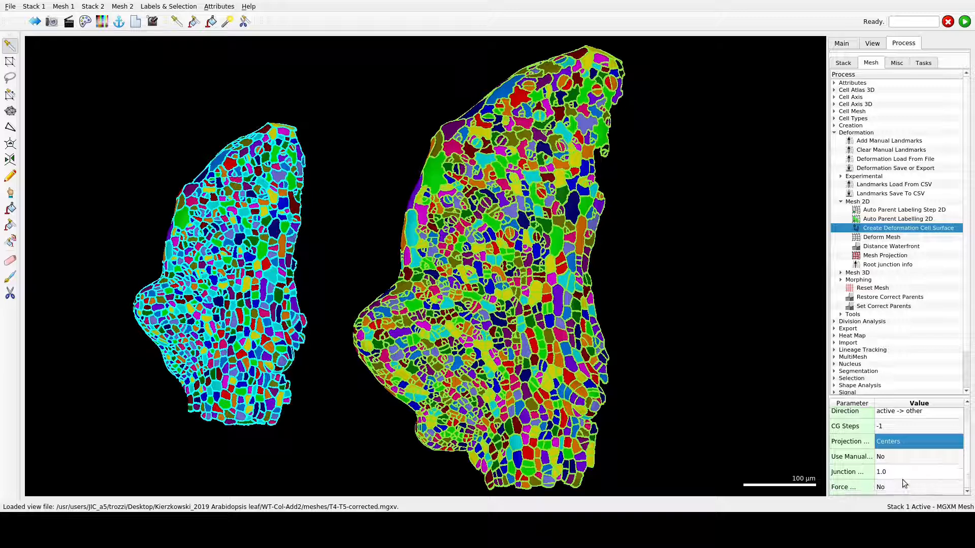
scroll(893, 459, "up", 1)
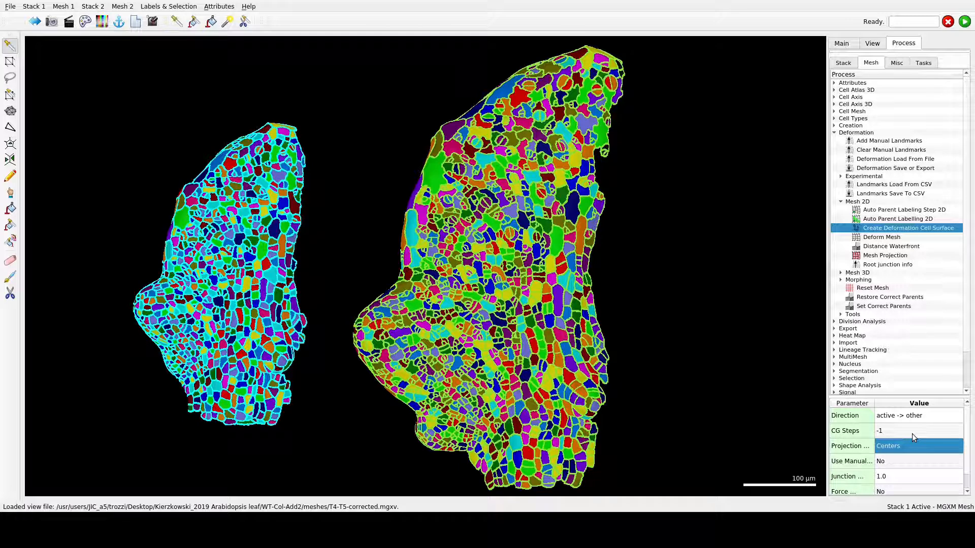
left_click(965, 22)
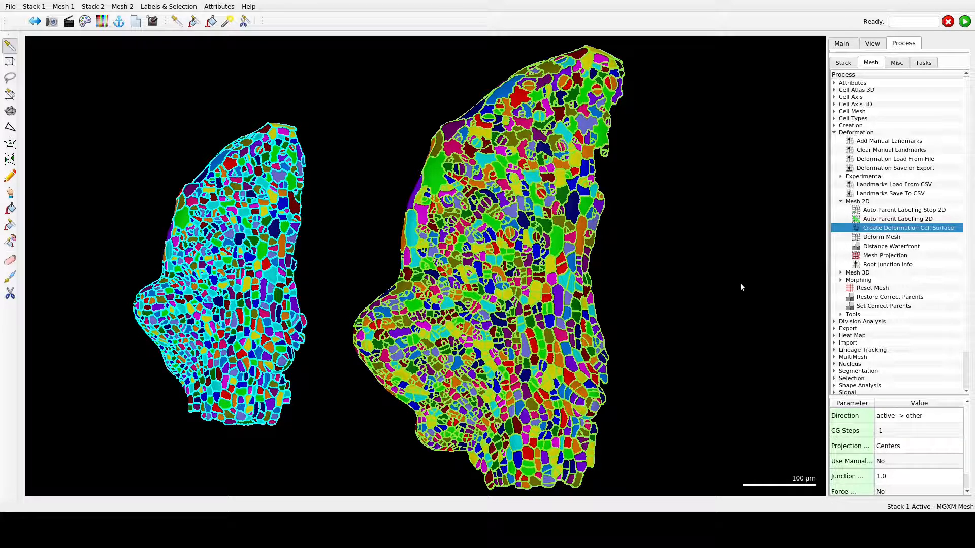
Save the deformation to an attribute map named Deformation.
left_click(879, 169)
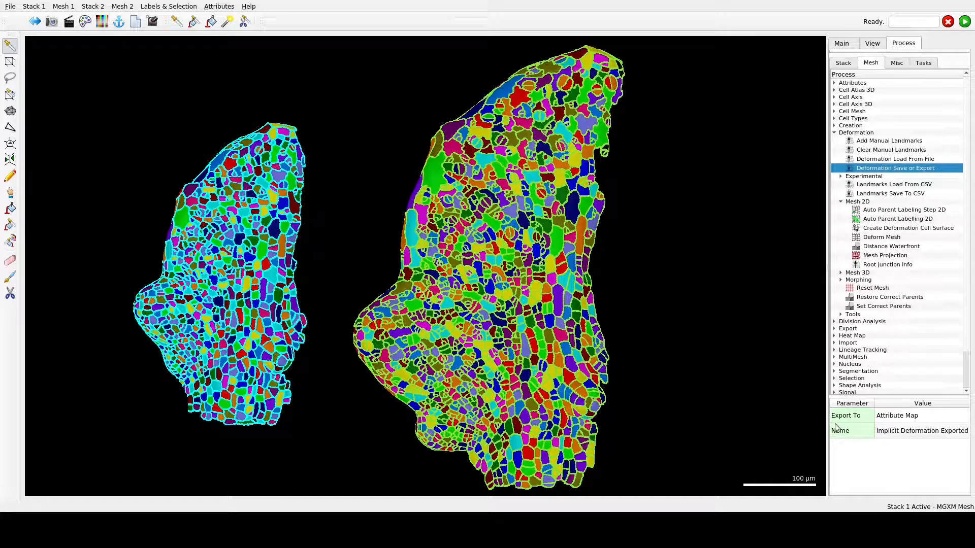
double_click(905, 432)
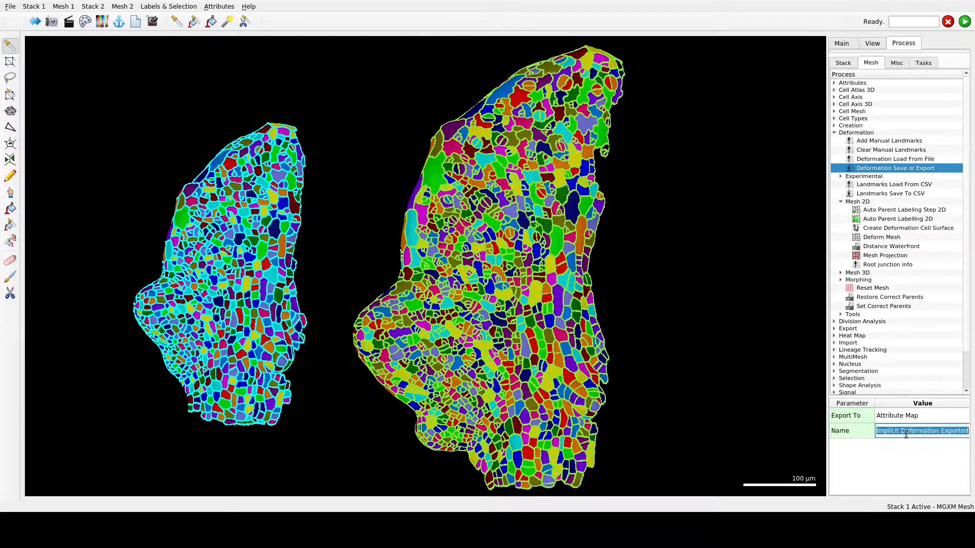
type("Deformation")
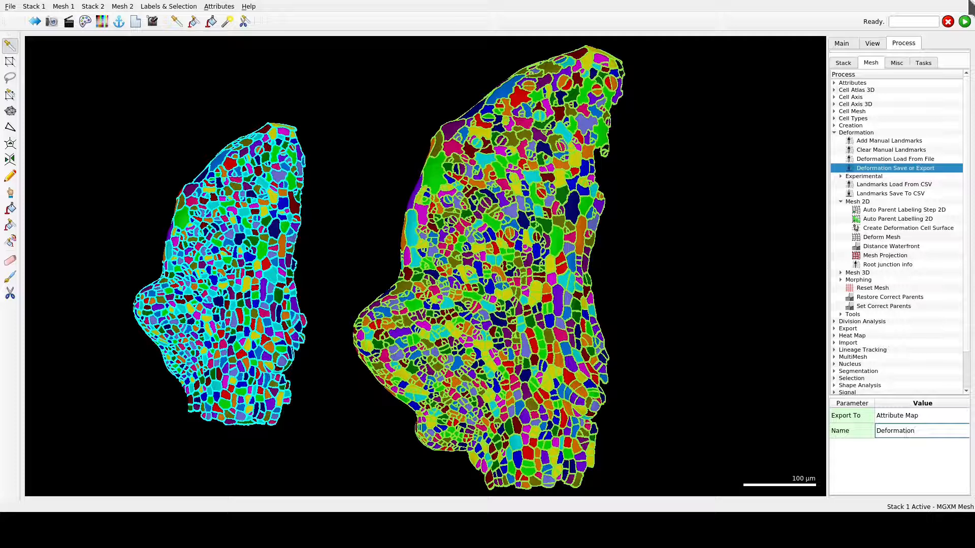
left_click(964, 22)
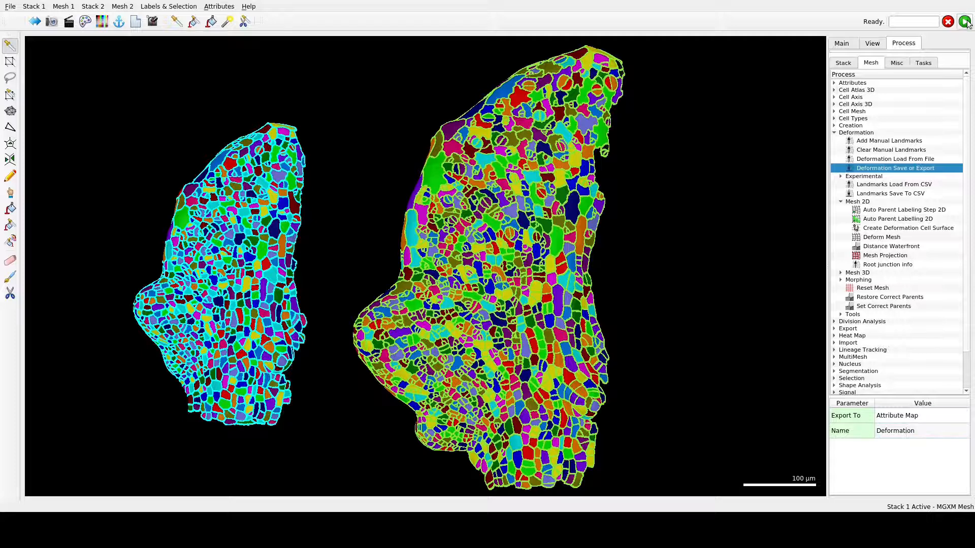
Export the deformation to a CSV file named Deformation in the meshes folder.
double_click(925, 416)
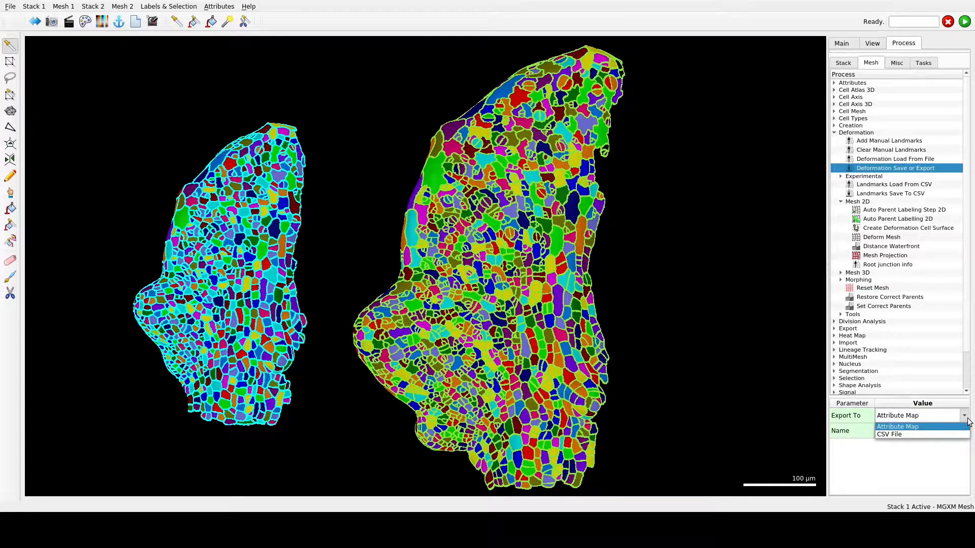
left_click(941, 435)
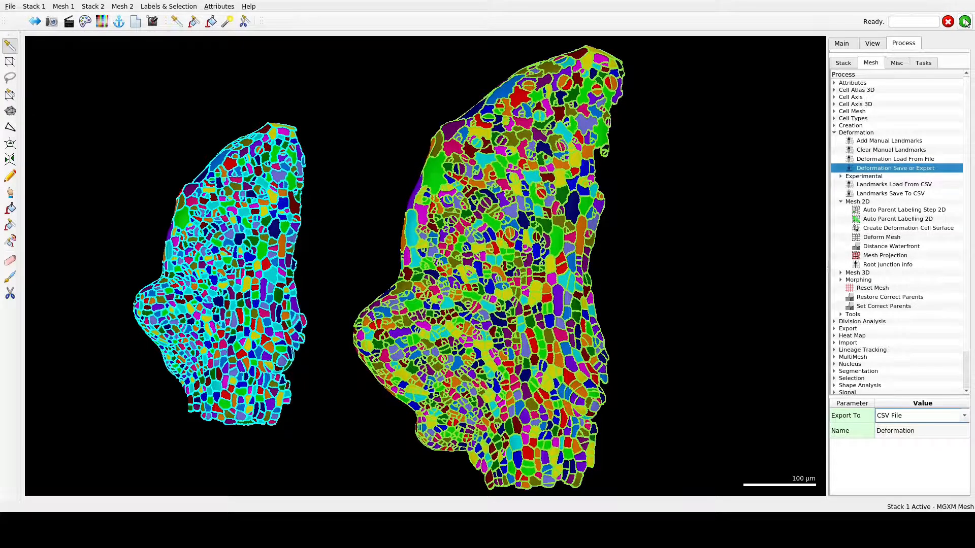
left_click(964, 22)
type("Deformation")
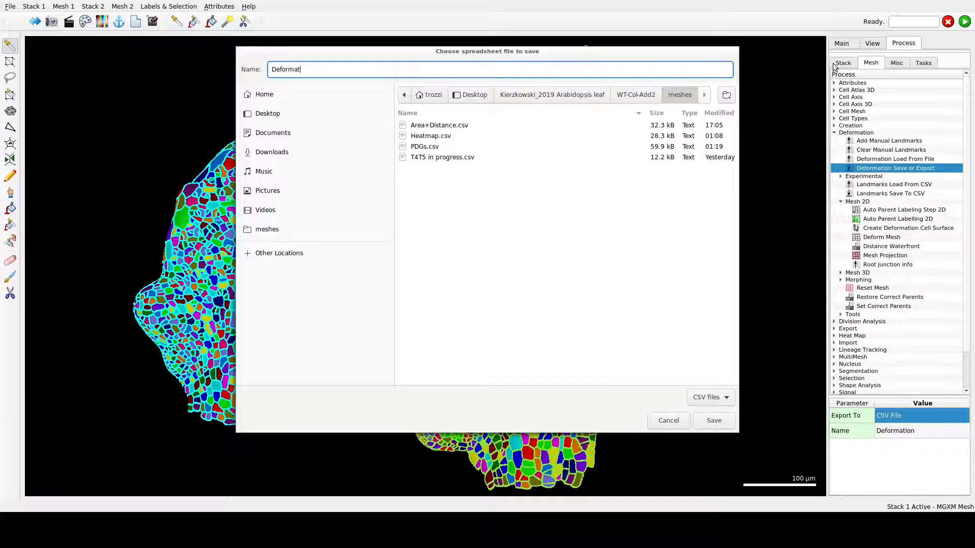
key("Return")
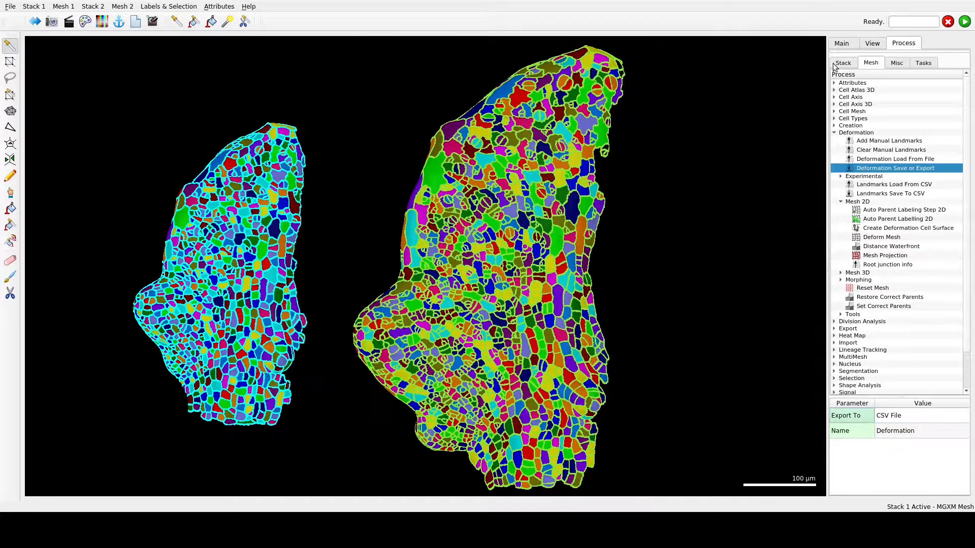
Create a morphing with Deformation as the first implicit deformation attribute map.
left_click(841, 281)
left_click(887, 298)
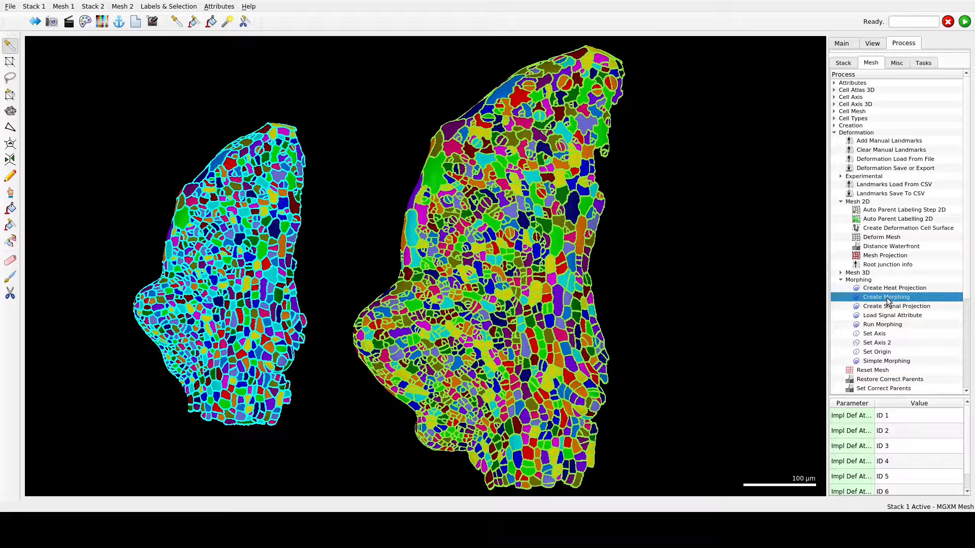
double_click(910, 416)
type("Deformation")
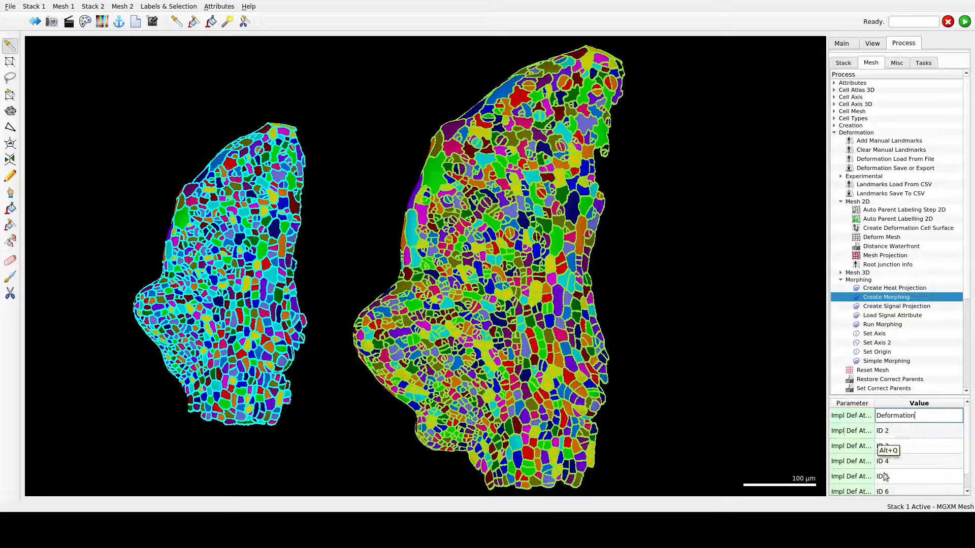
key("Return")
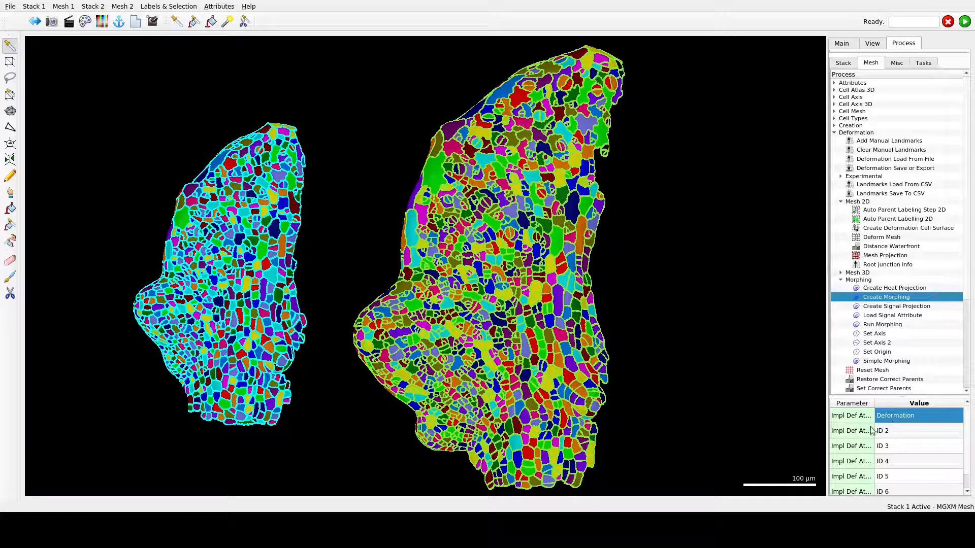
scroll(892, 436, "down", 1)
scroll(891, 438, "up", 1)
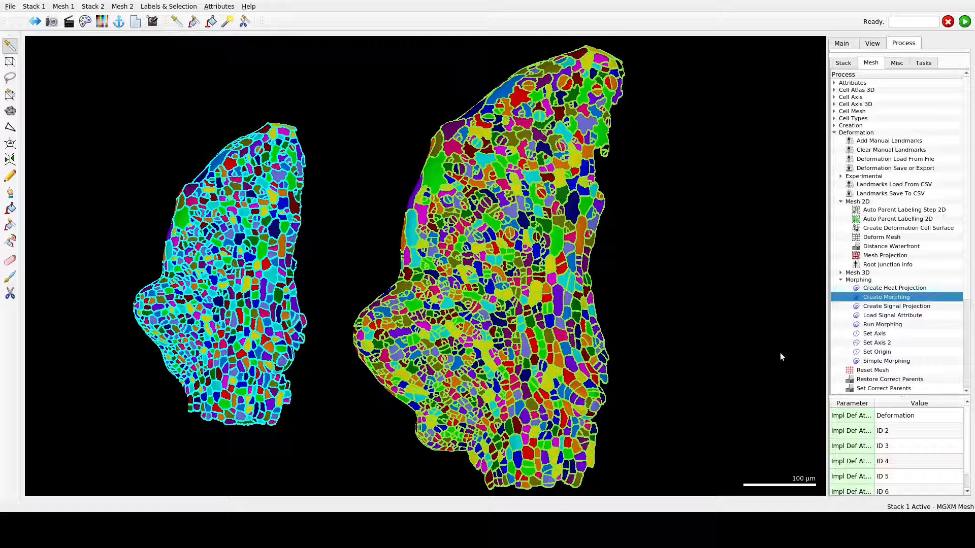
Hide the surface and the mesh of Stack 2 so only the smaller leaf is displayed.
left_click(886, 352)
left_click(851, 43)
left_click(883, 61)
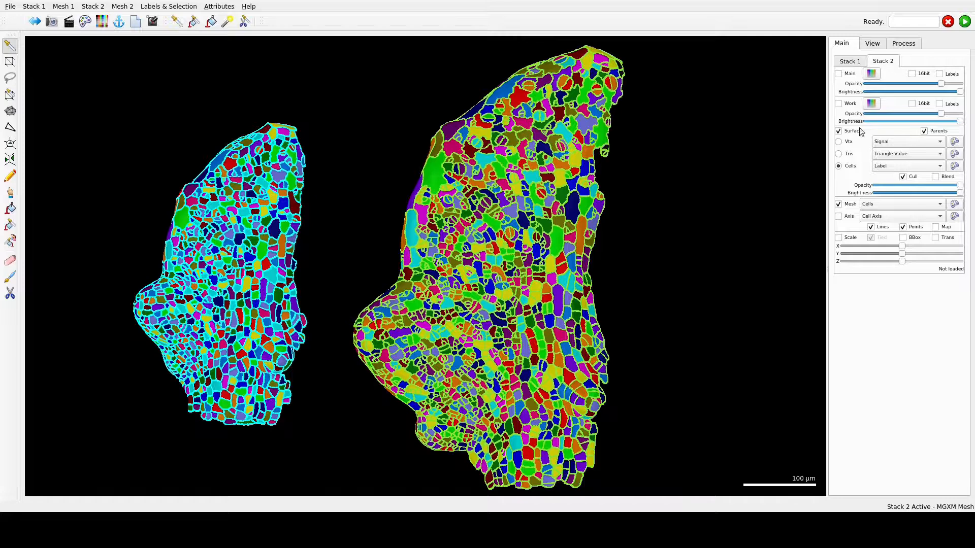
left_click(838, 131)
left_click(838, 204)
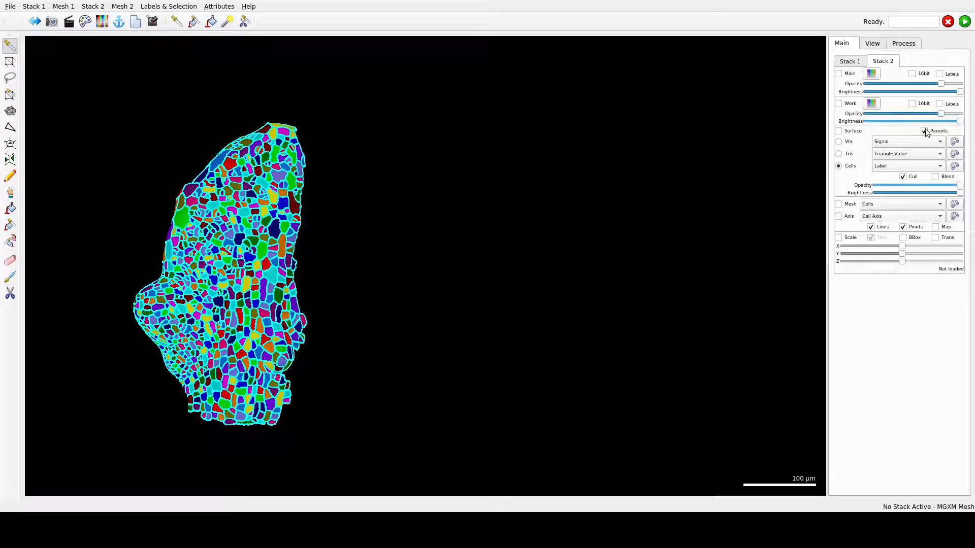
Hide the cell mesh outlines of Stack 1, keeping its surface displayed.
right_click_drag(417, 345, 694, 335)
left_click(850, 62)
right_click_drag(665, 289, 624, 301)
scroll(623, 301, "down", 3)
left_click(843, 204)
Run Morphing on Stack 1 with the displayed heat map set to Growth.
left_click(902, 43)
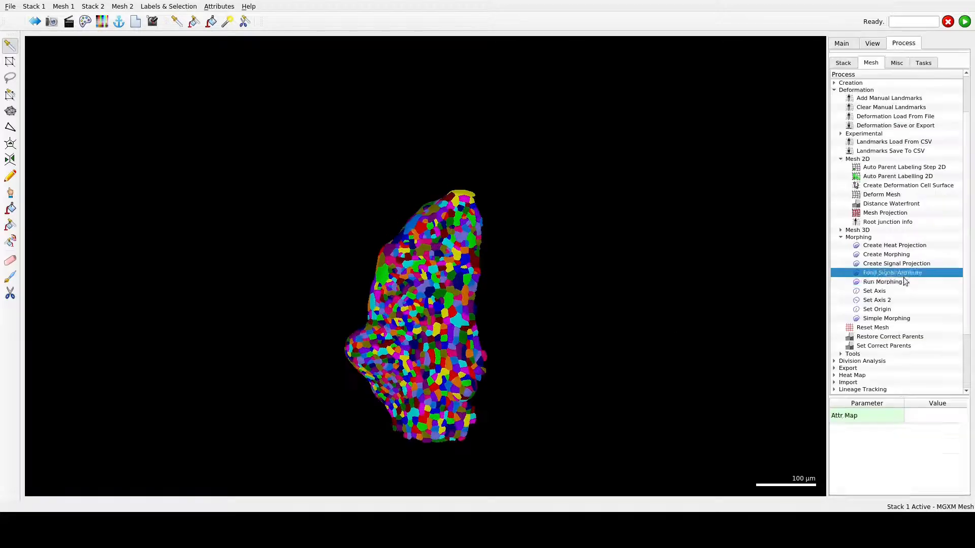
left_click(883, 282)
left_click(959, 449)
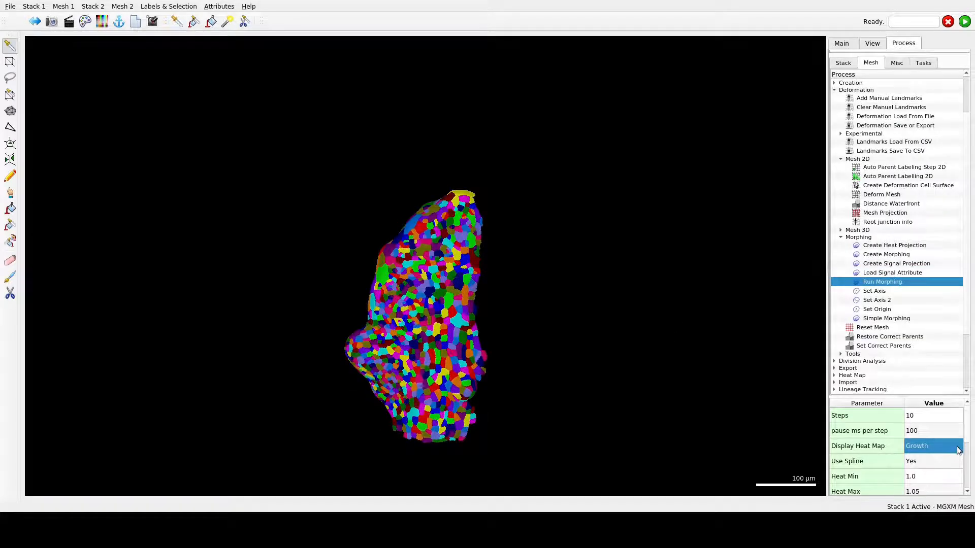
left_click(958, 449)
left_click(958, 449)
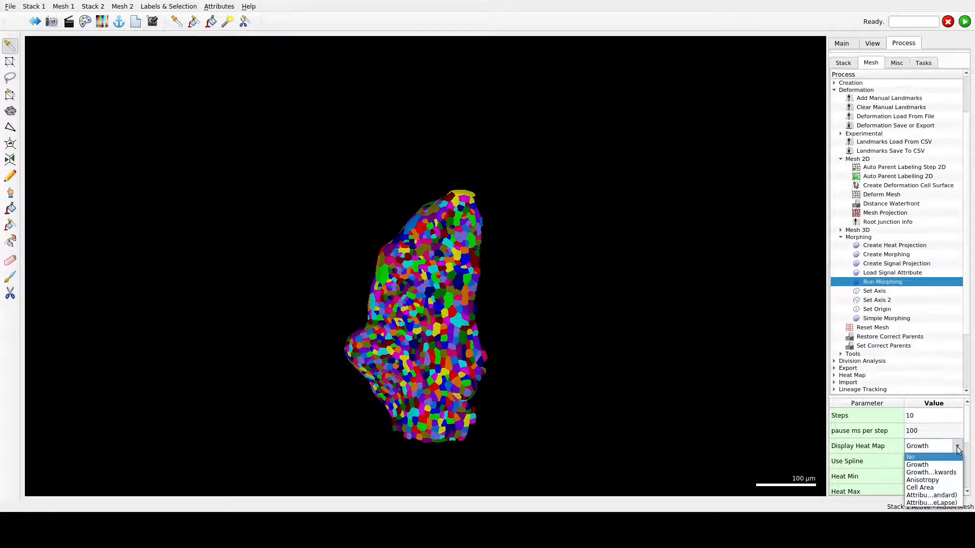
left_click(934, 464)
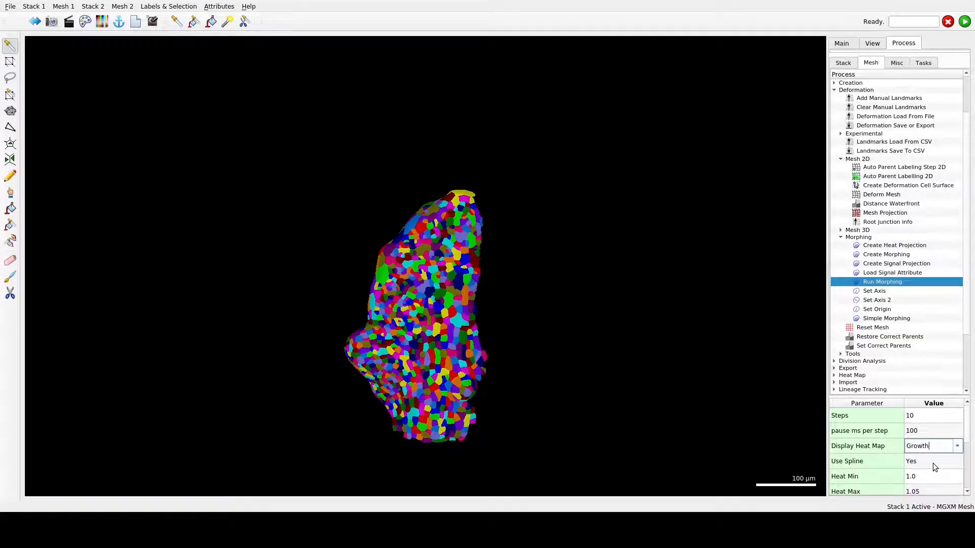
left_click(965, 22)
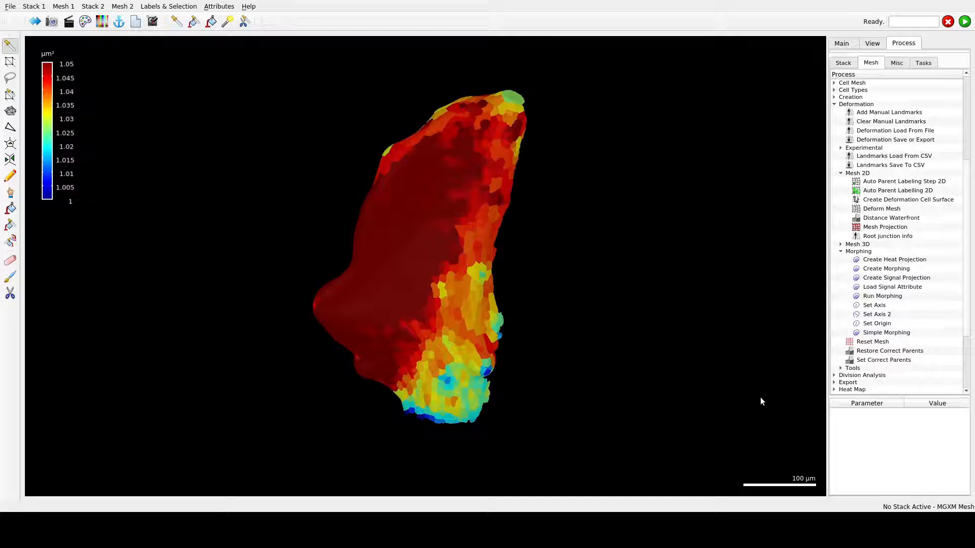
Inspect the image format options for recording a movie of the morph, and dismiss the dialog without saving.
left_click(68, 22)
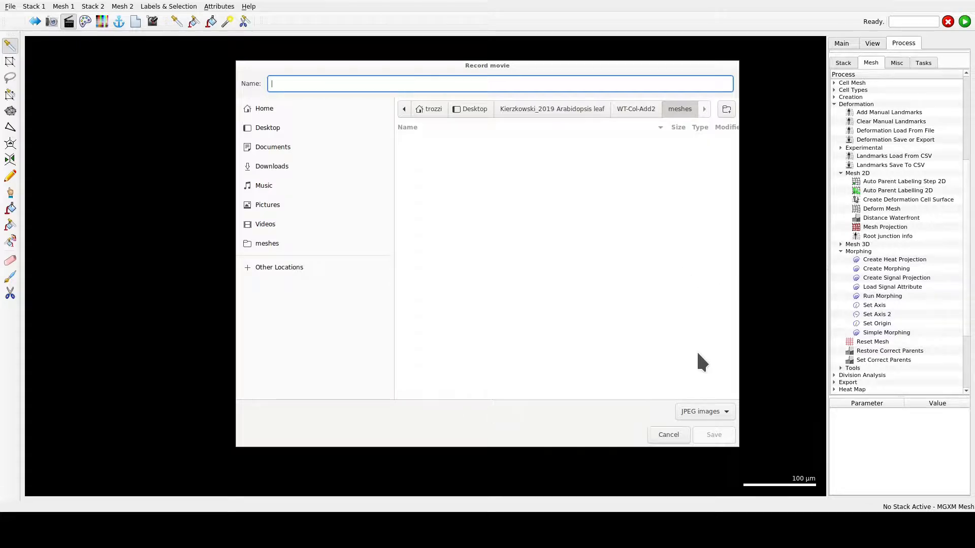
left_click(706, 410)
left_click(710, 409)
left_click(707, 410)
left_click(700, 412)
left_click(668, 435)
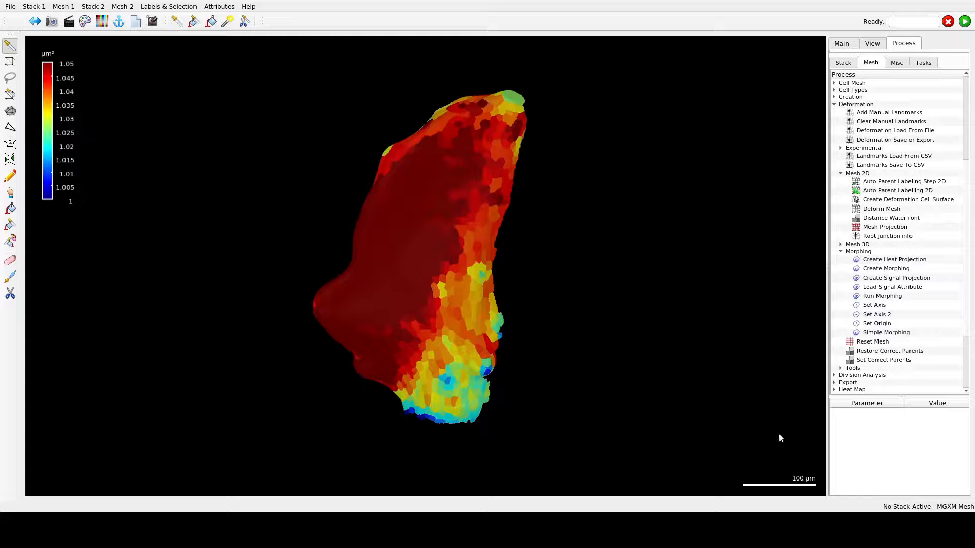
Switch to the desktop and watch the recorded morph movie leaf.mp4, replaying it from the start before closing the video player.
left_click(31, 522)
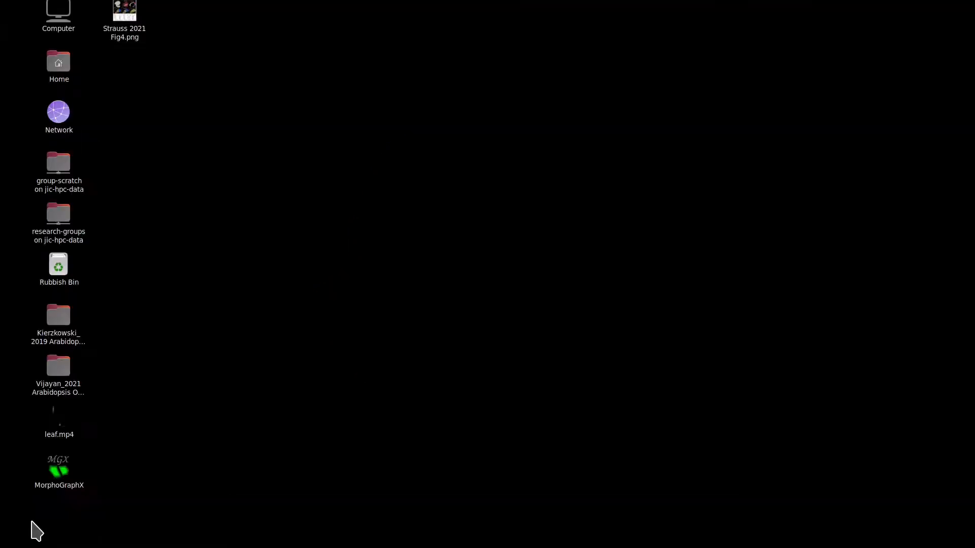
double_click(61, 428)
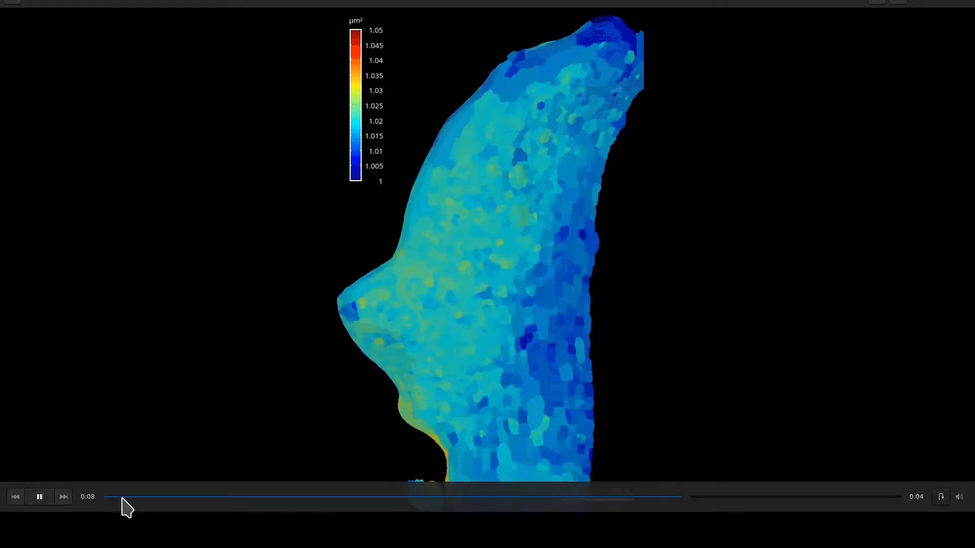
left_click(79, 498)
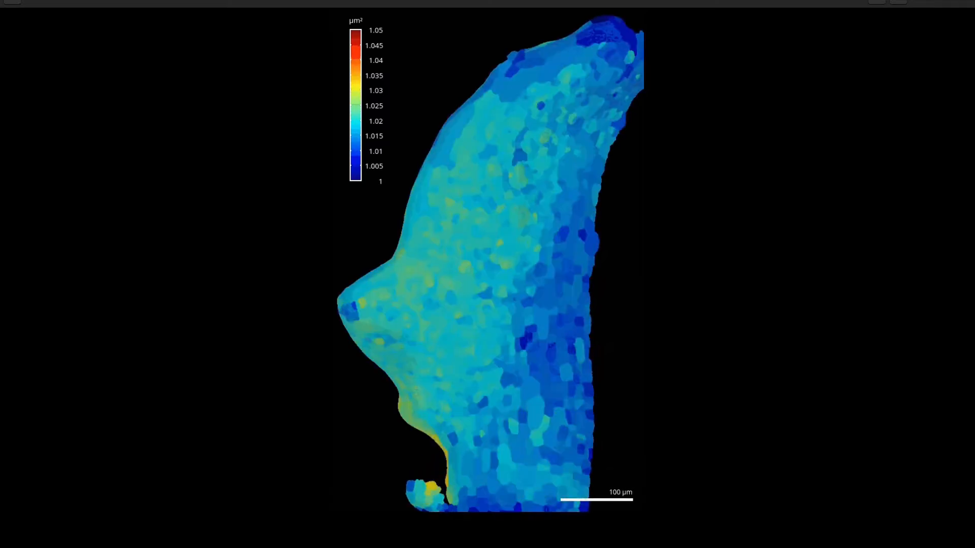
left_click(967, 6)
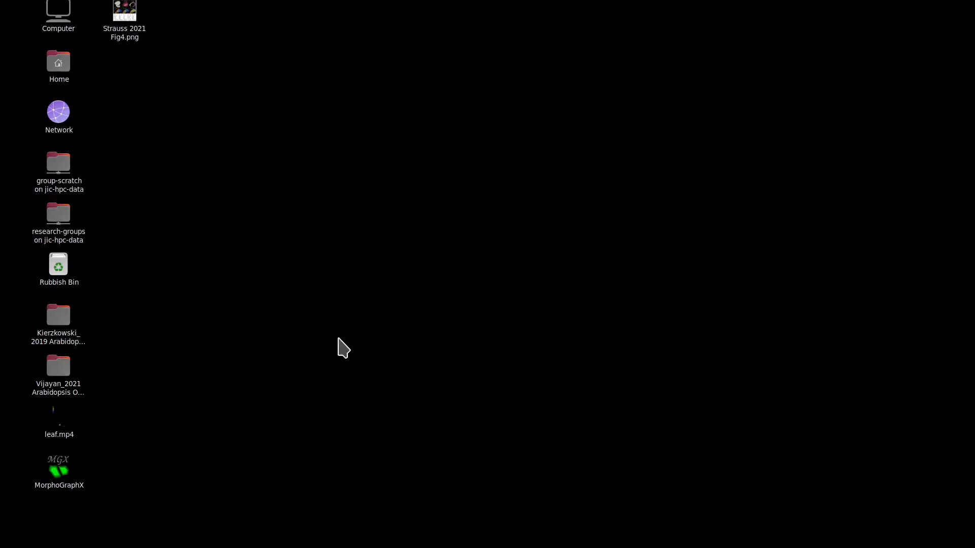